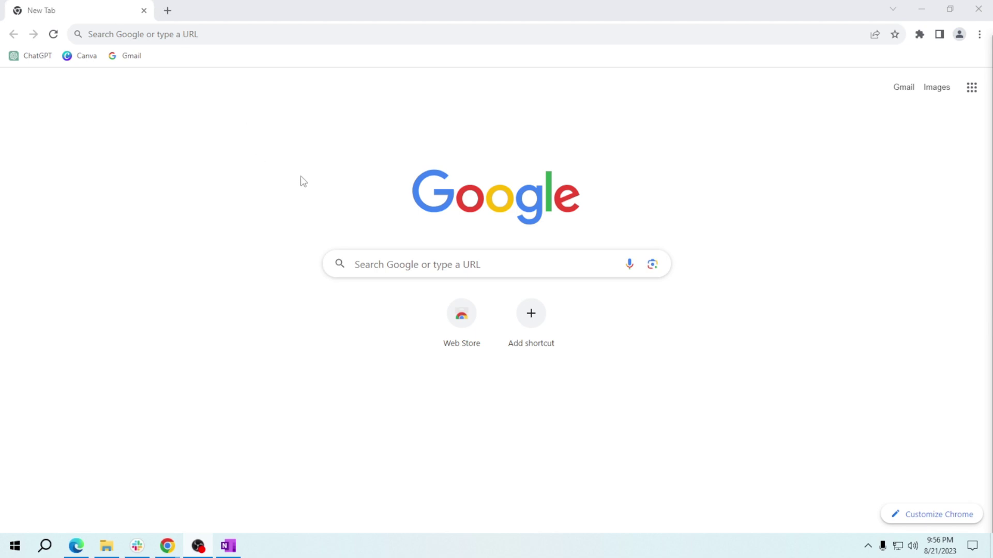
Step: Run a Google search for 'qttabbar download'
click(175, 30)
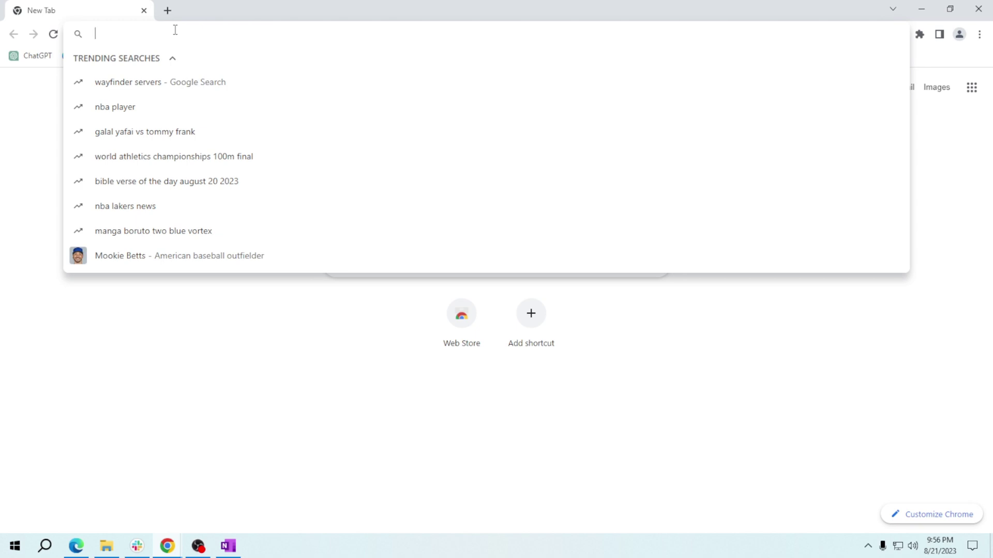
text(qt)
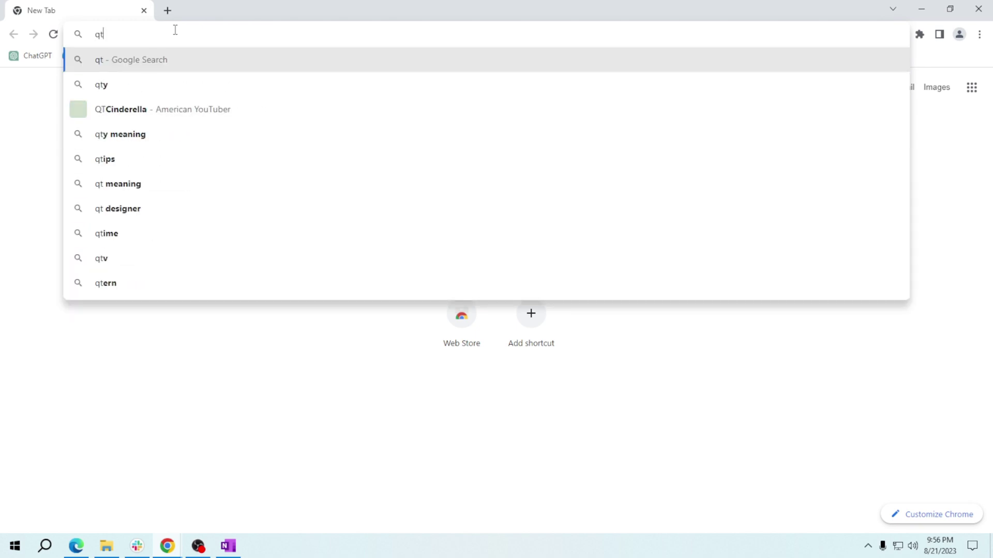
text(tab)
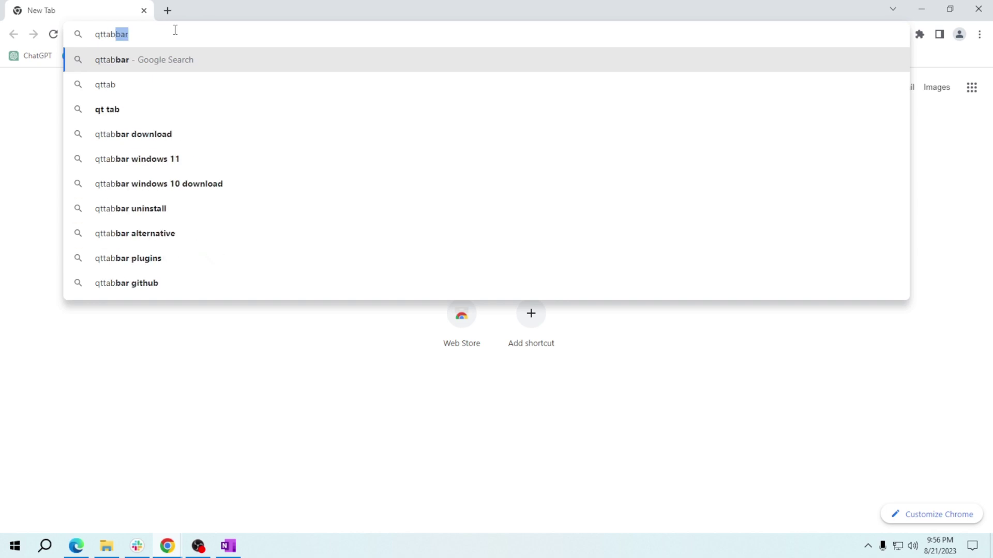
text(bar down)
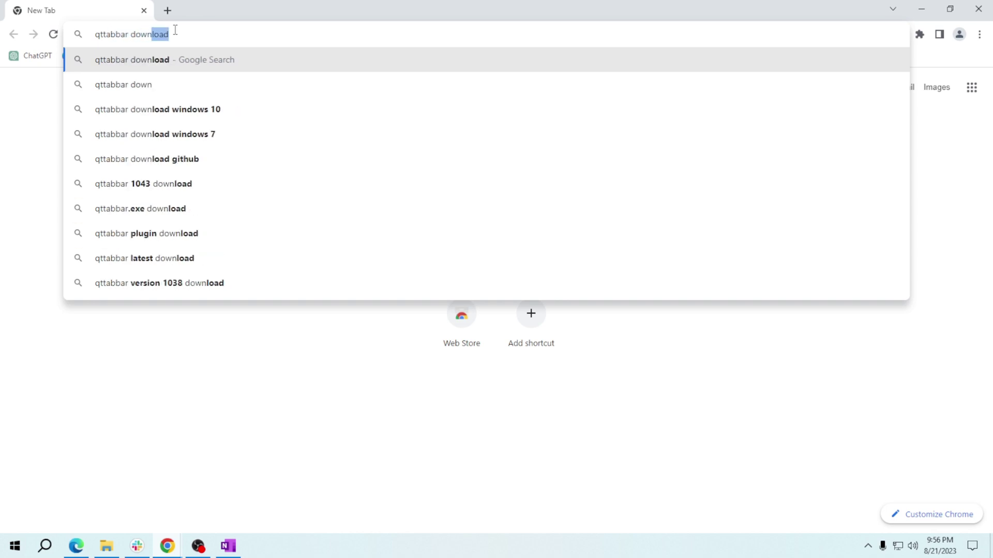
key(Return)
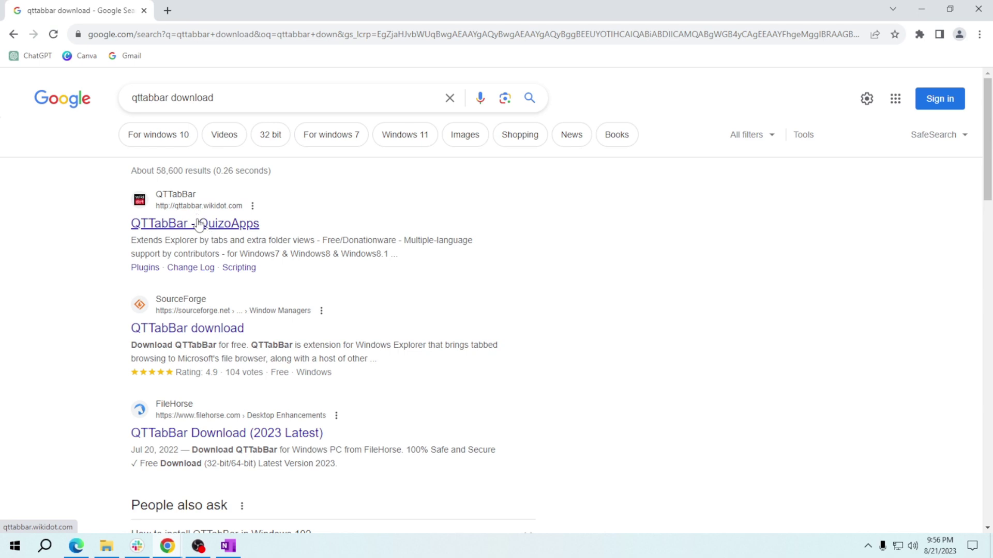
Step: Download the QTTabBar ver 2048 beta 2 zip from qttabbar.wikidot.com and show it in Downloads
click(199, 225)
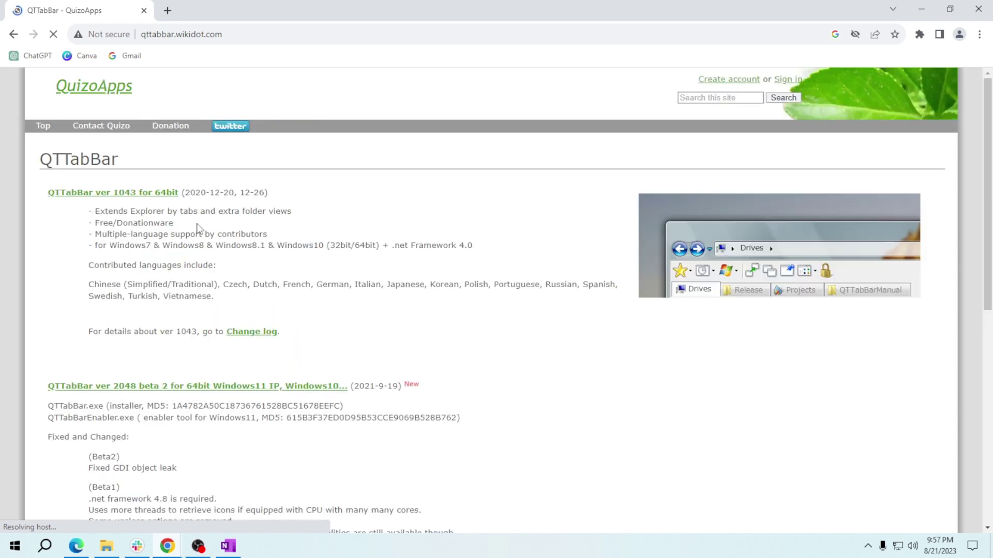
scroll(198, 227, down, 2)
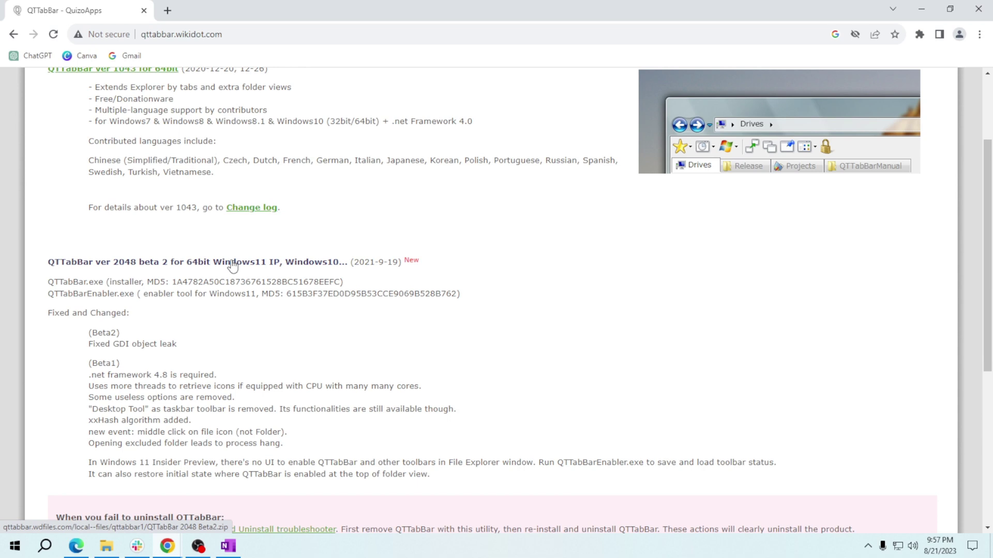
click(303, 266)
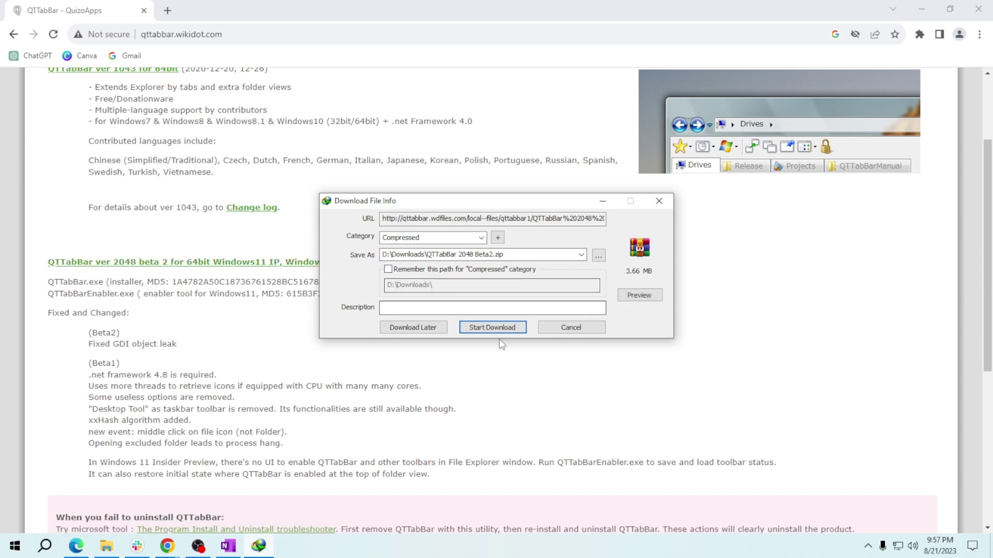
click(504, 329)
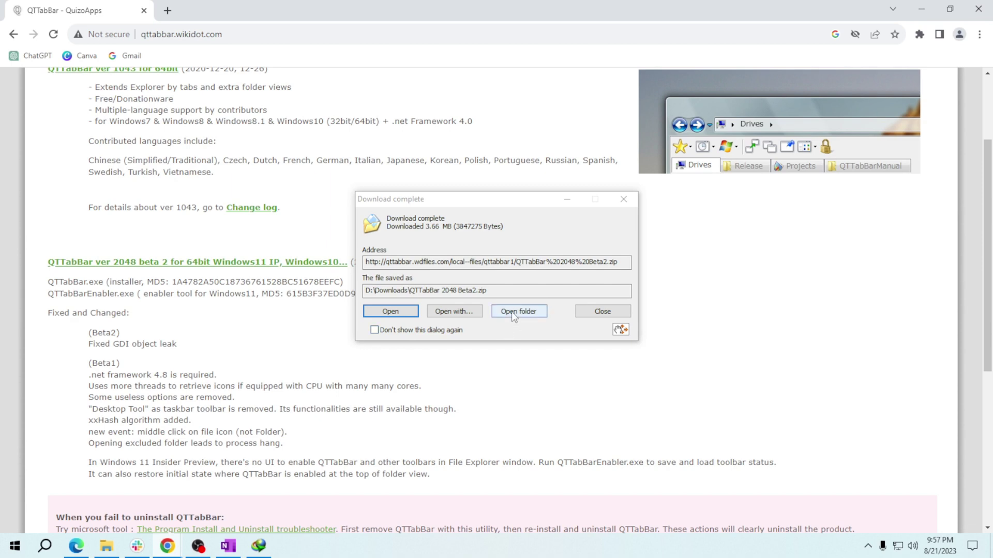
click(513, 312)
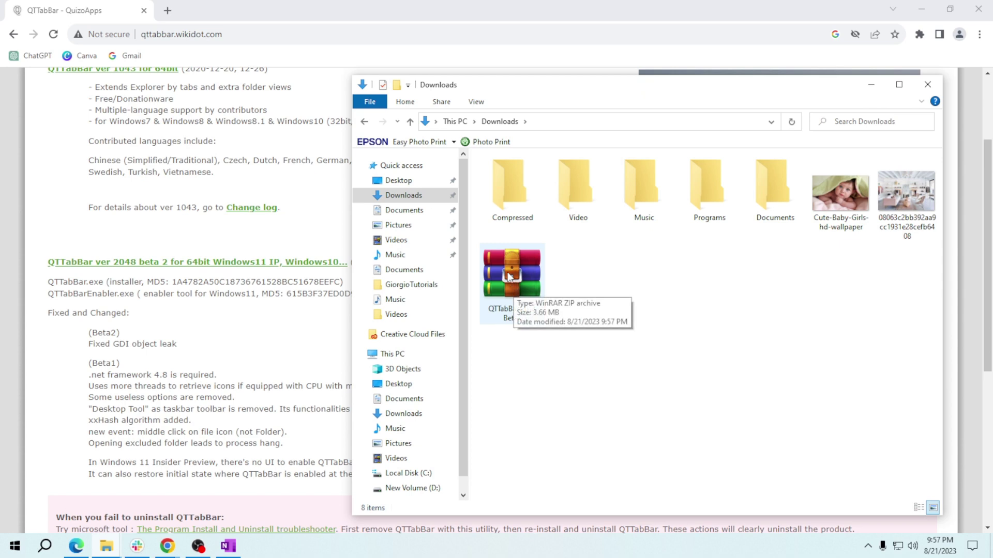
Step: Extract the QTTabBar zip into Downloads and launch QTTabBar.exe
double_click(511, 277)
right_click(502, 273)
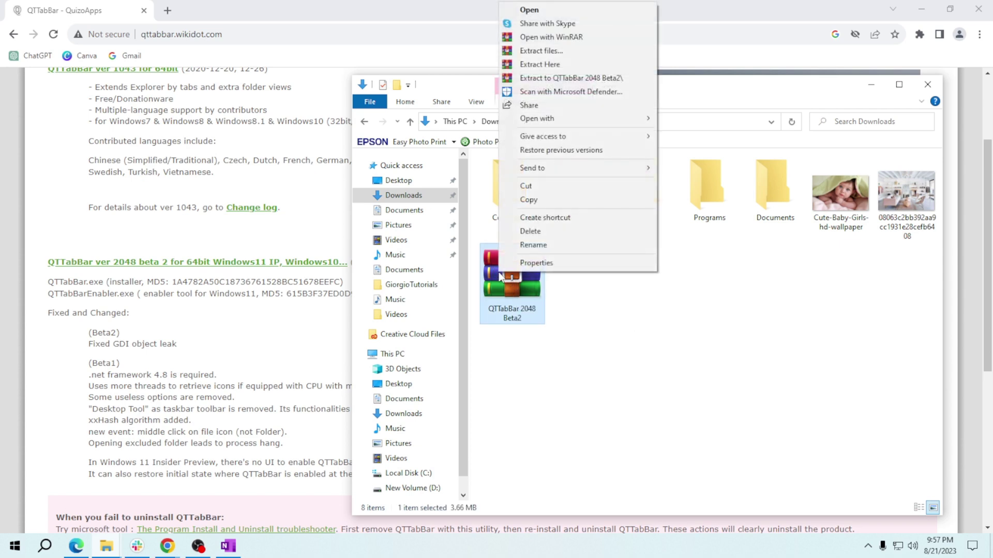
click(544, 66)
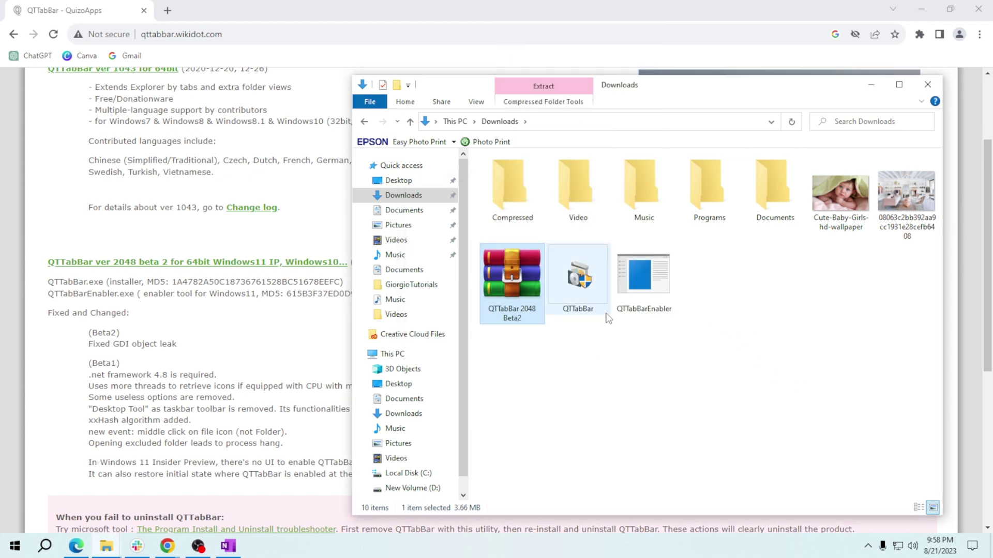
click(579, 292)
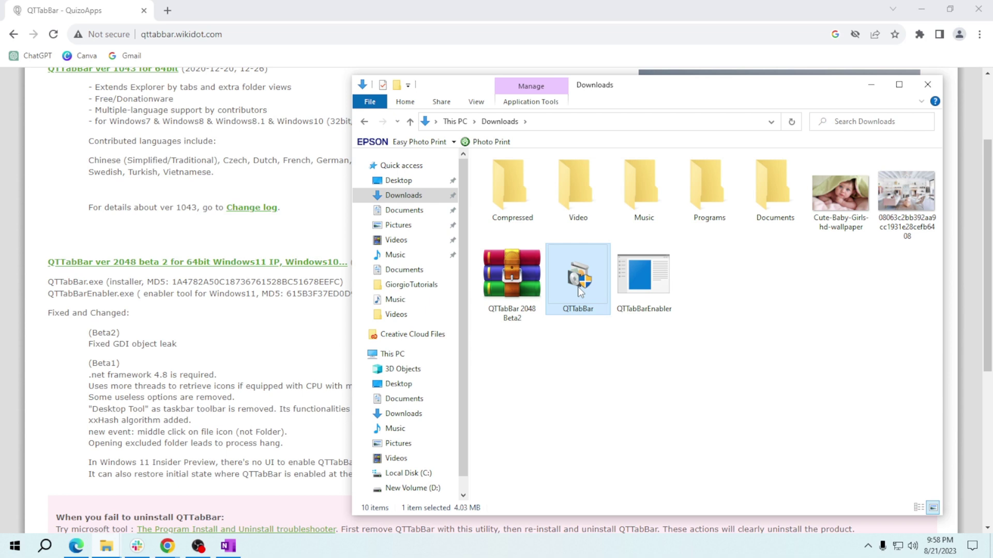
double_click(579, 291)
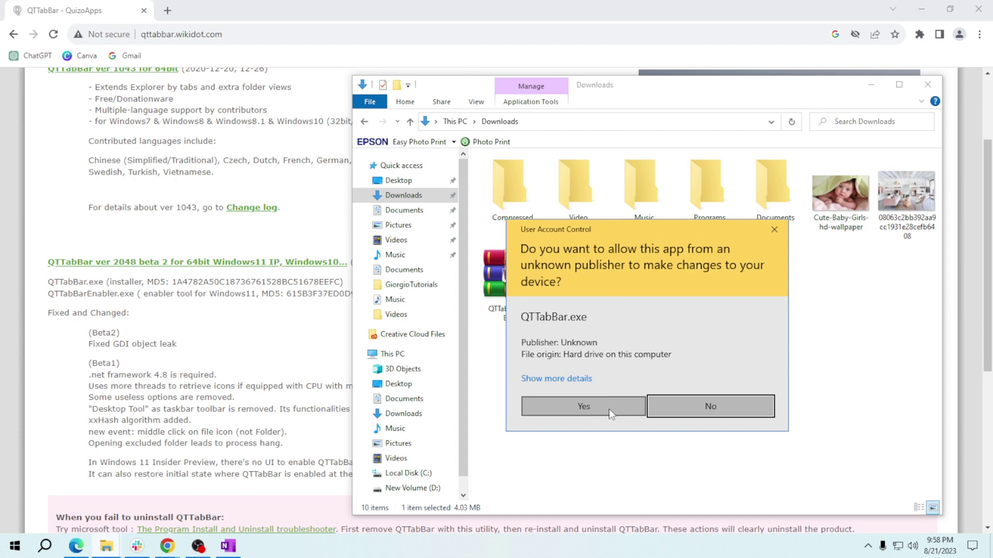
Step: Approve the UAC prompt and run the QTTabBar ver 2048 setup wizard to completion
click(610, 413)
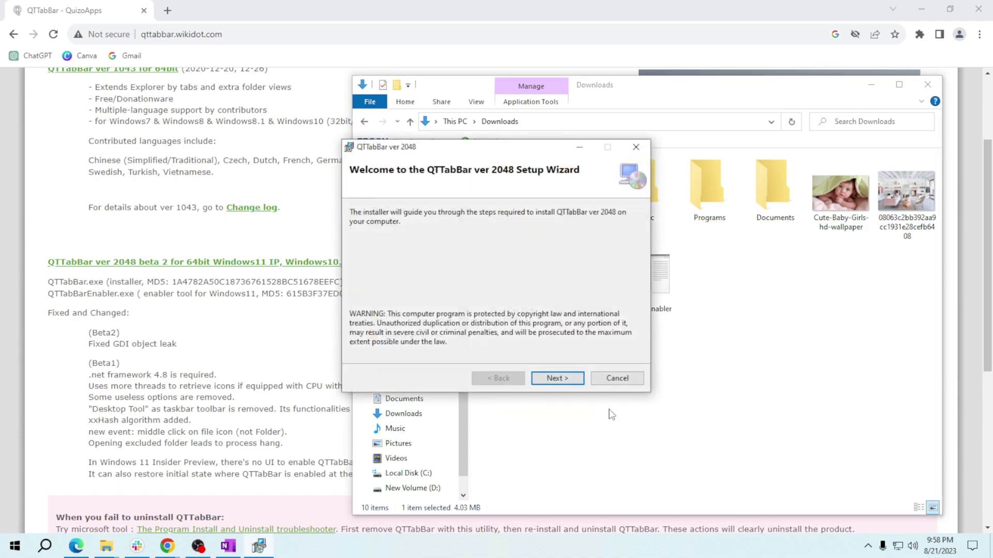
click(567, 379)
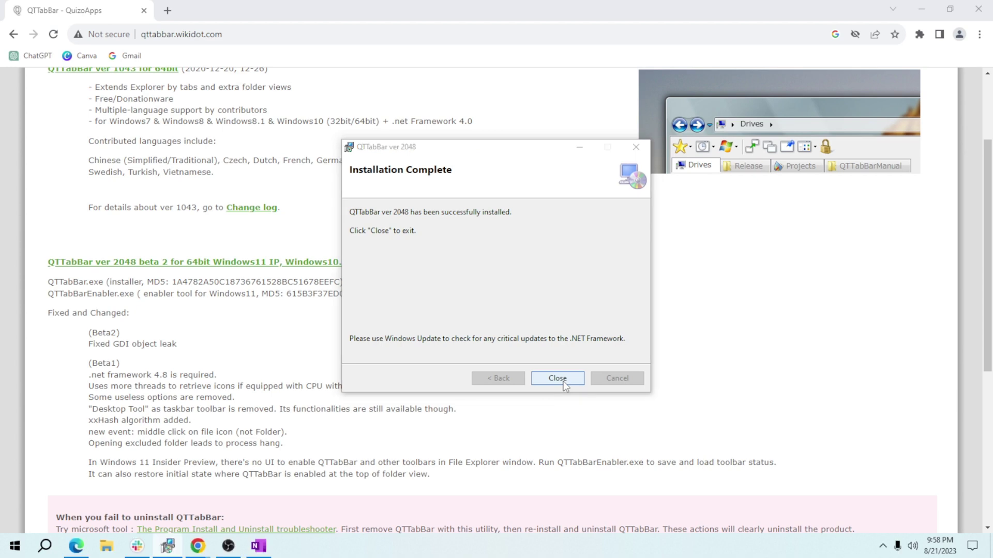
click(564, 383)
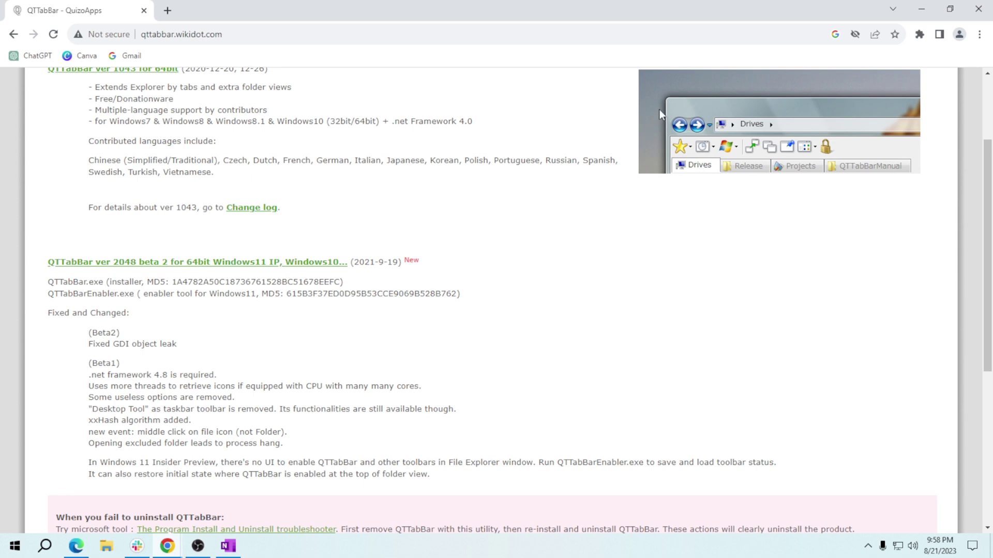
Step: Open File Explorer on Quick access and add a new tab for the Documents library
click(921, 9)
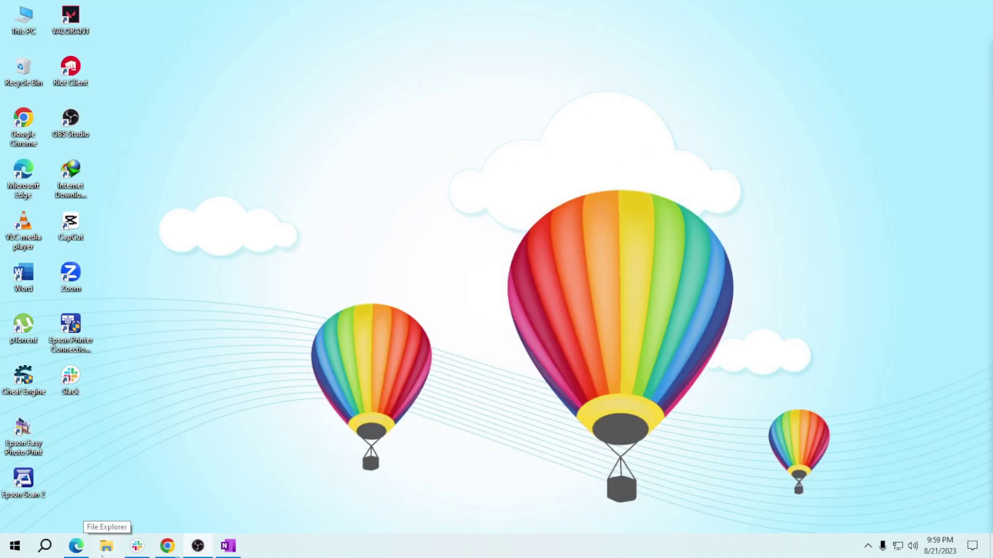
click(104, 546)
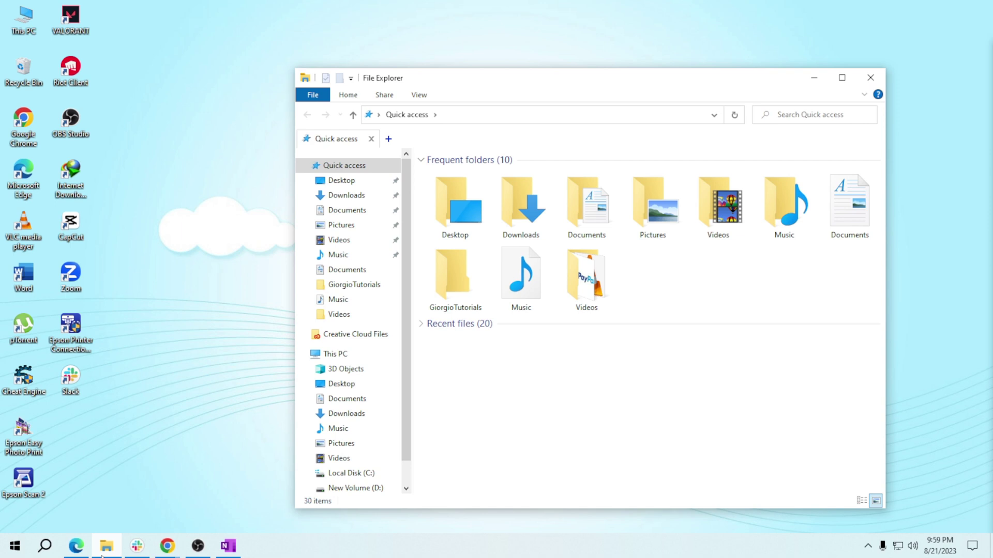
click(389, 140)
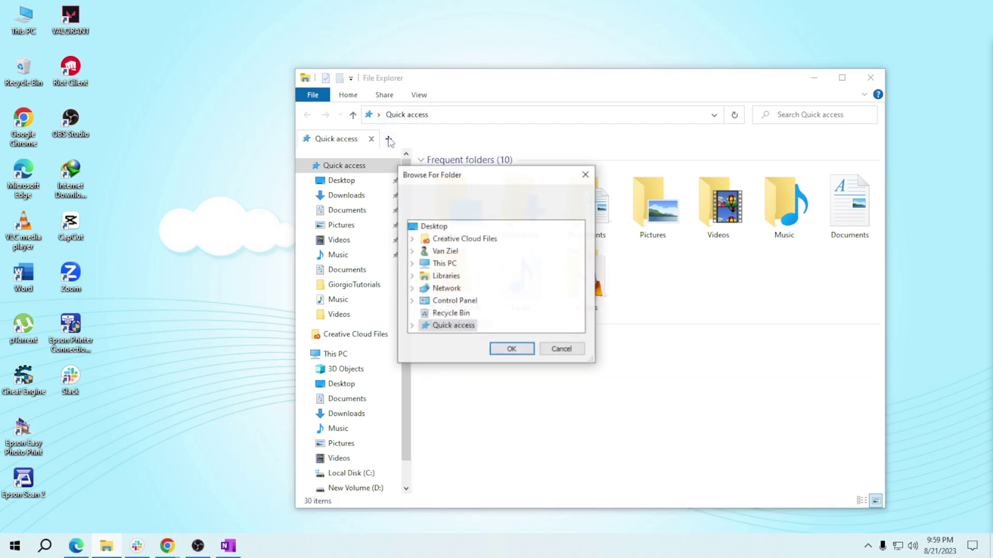
click(412, 276)
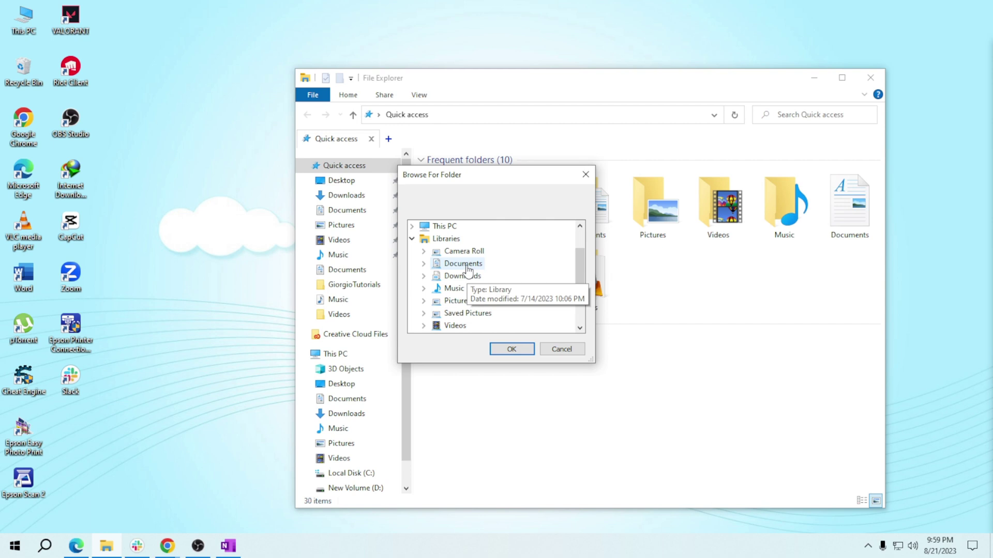
double_click(463, 264)
click(514, 347)
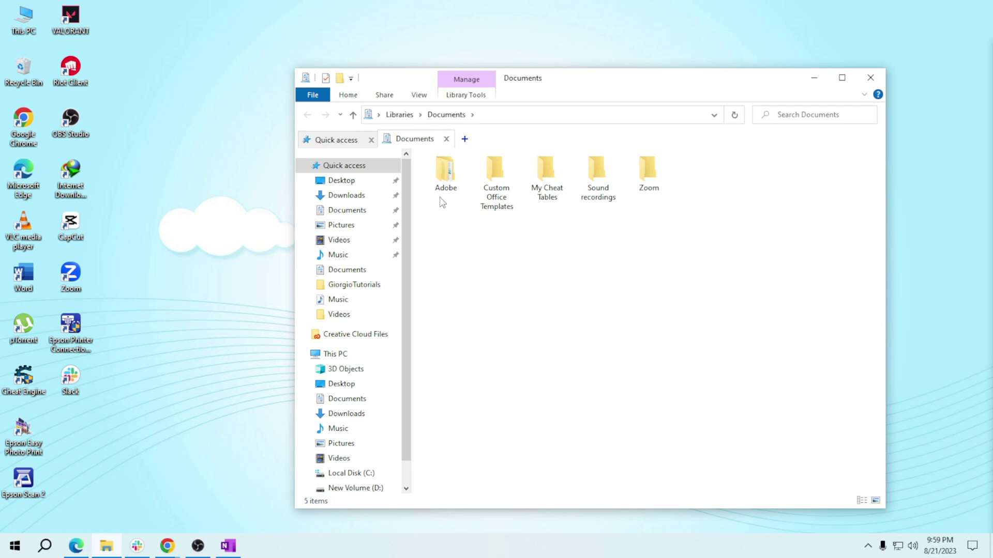
Step: Drag the Documents tab to the left of the Quick access tab
drag(436, 172, 453, 180)
mouse_move(446, 172)
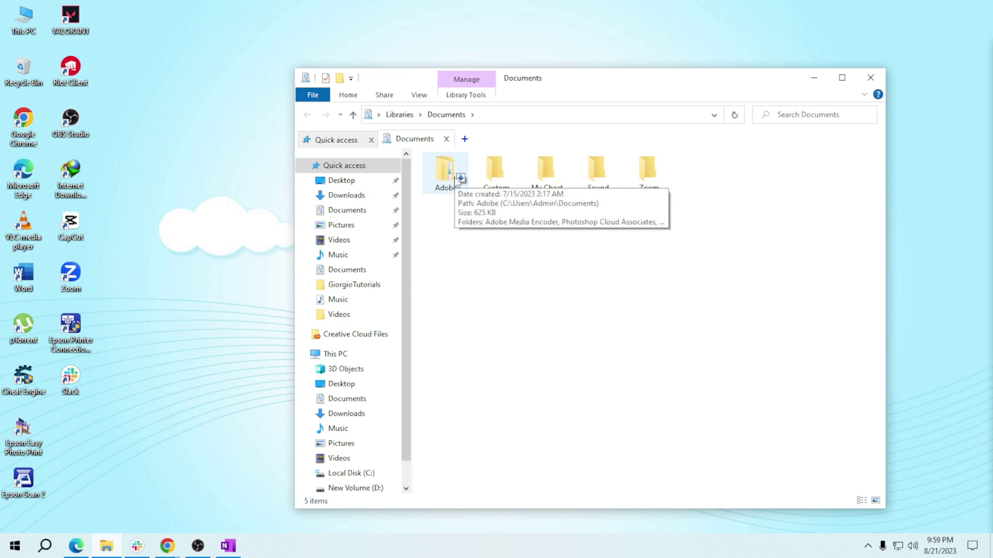
drag(415, 140, 337, 144)
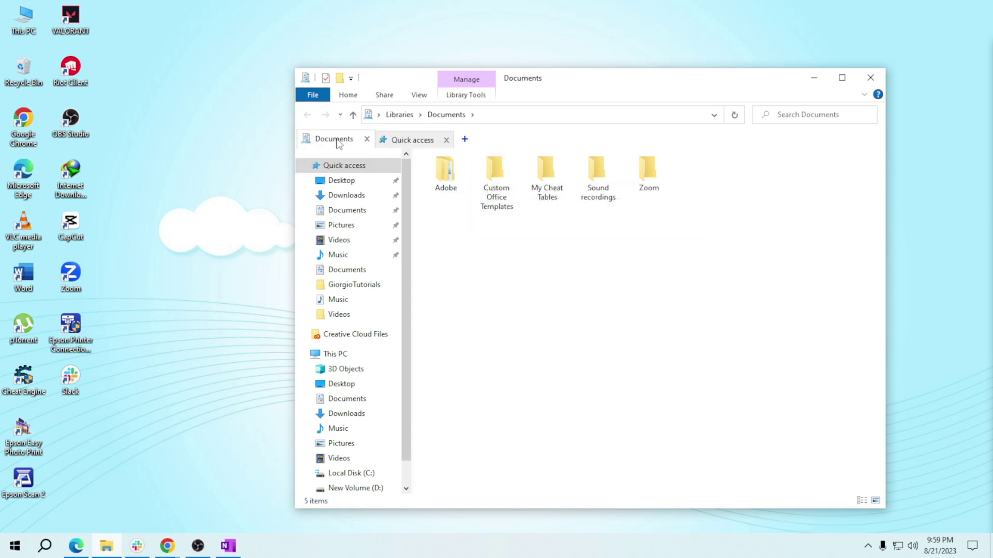